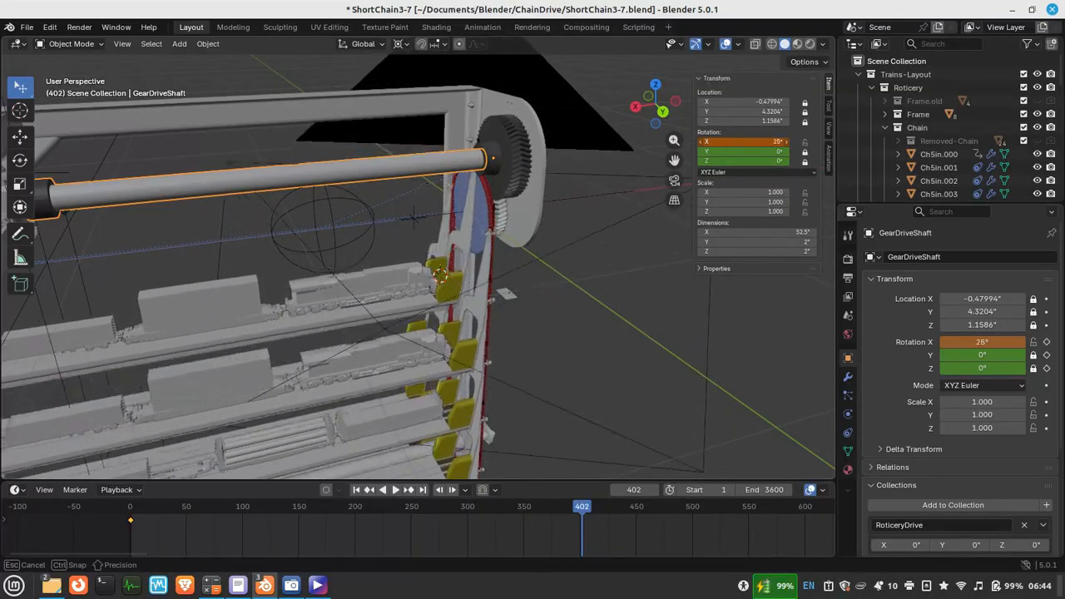
Switch to the chain-drive video, pause it, and return to Blender for a wider look at the GearDriveShaft assembly
{"action": "key", "text": "alt+Tab"}
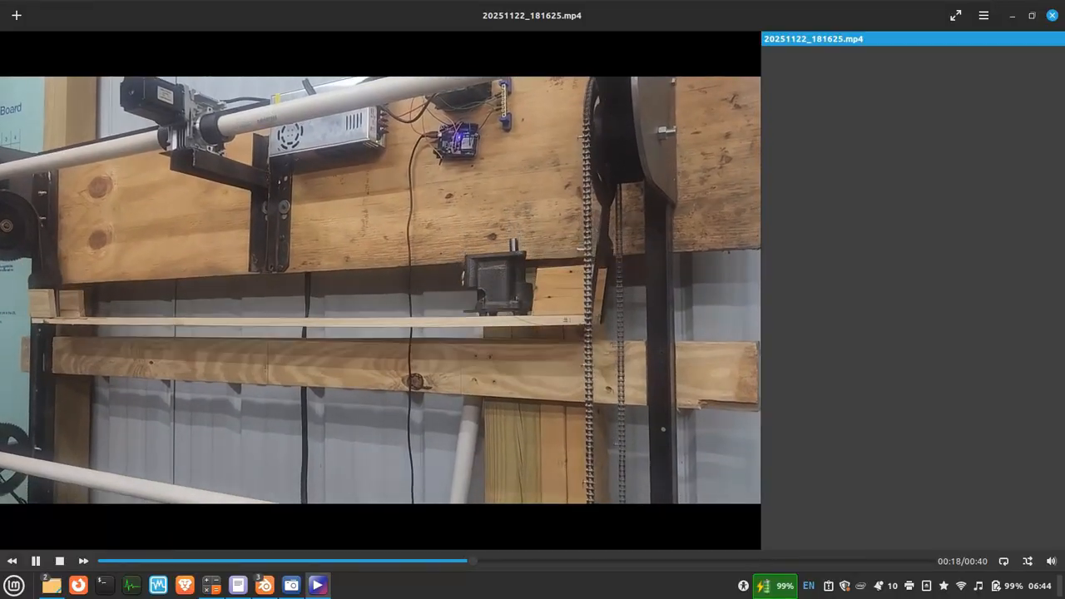
{"action": "key", "text": "space"}
{"action": "key", "text": "alt+Tab"}
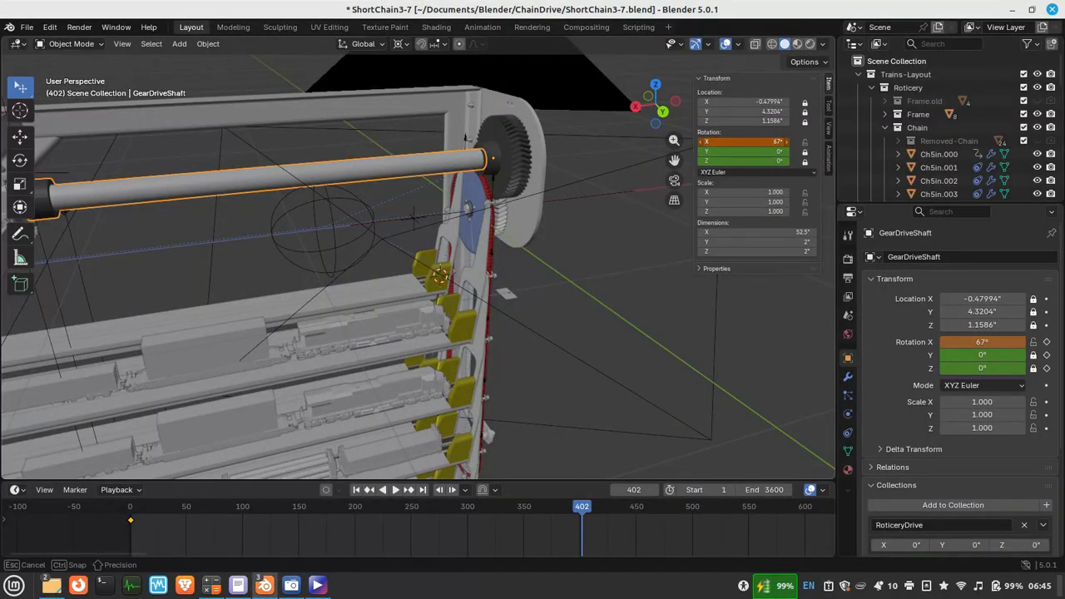
{"action": "scroll", "coordinate": [418, 257], "scroll_direction": "down", "scroll_amount": 6}
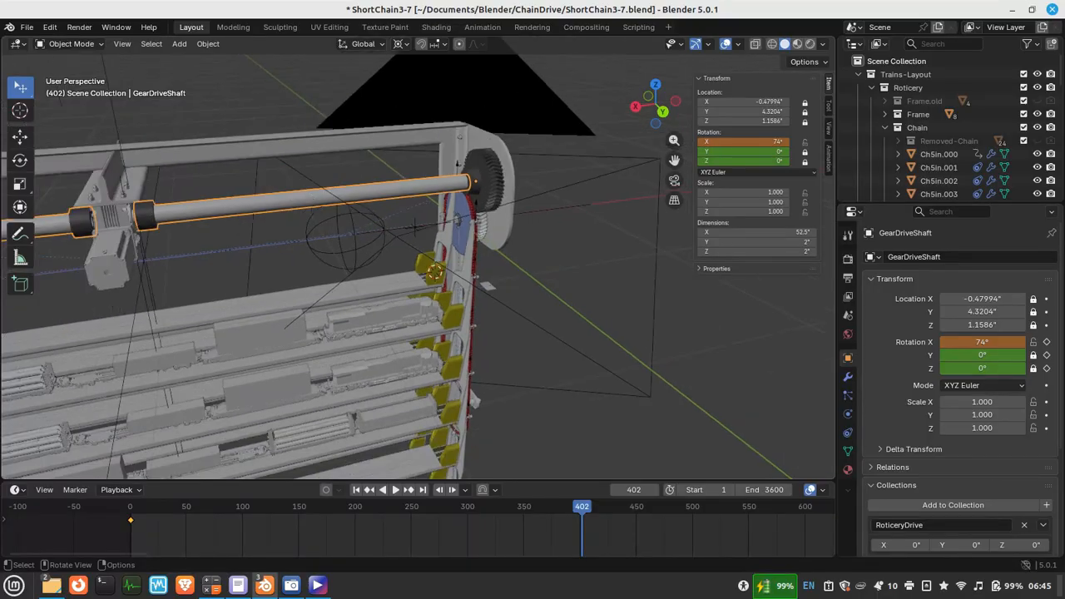
Rotate GearDriveShaft about X in OldStatRot.blend and in StaticRotisserie04x3.blend to exercise the chain drive
{"action": "key", "text": "alt+Tab"}
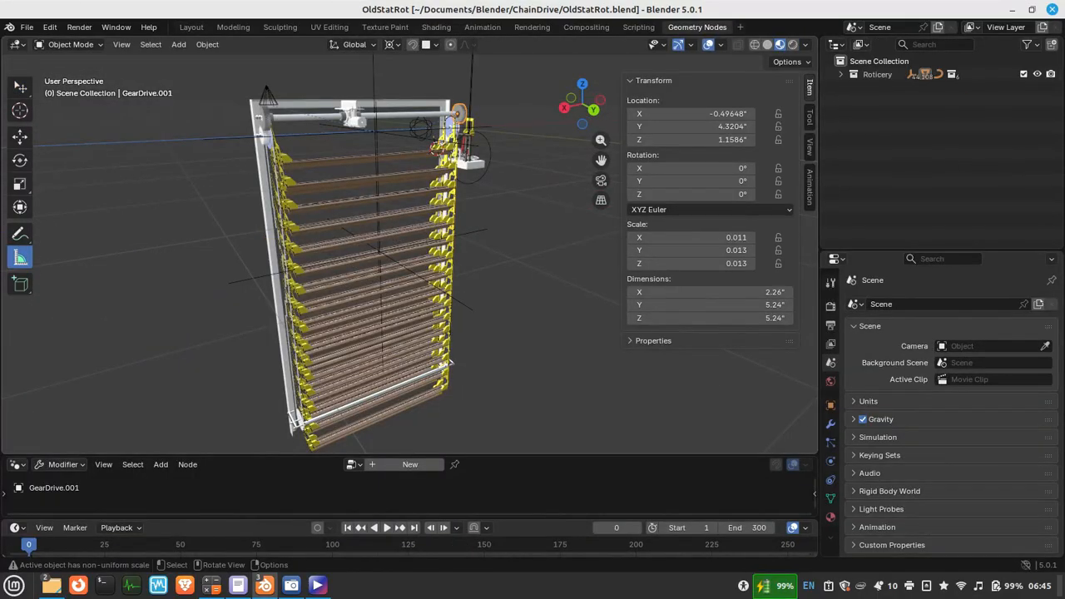
{"action": "scroll", "coordinate": [410, 245], "scroll_direction": "up", "scroll_amount": 3}
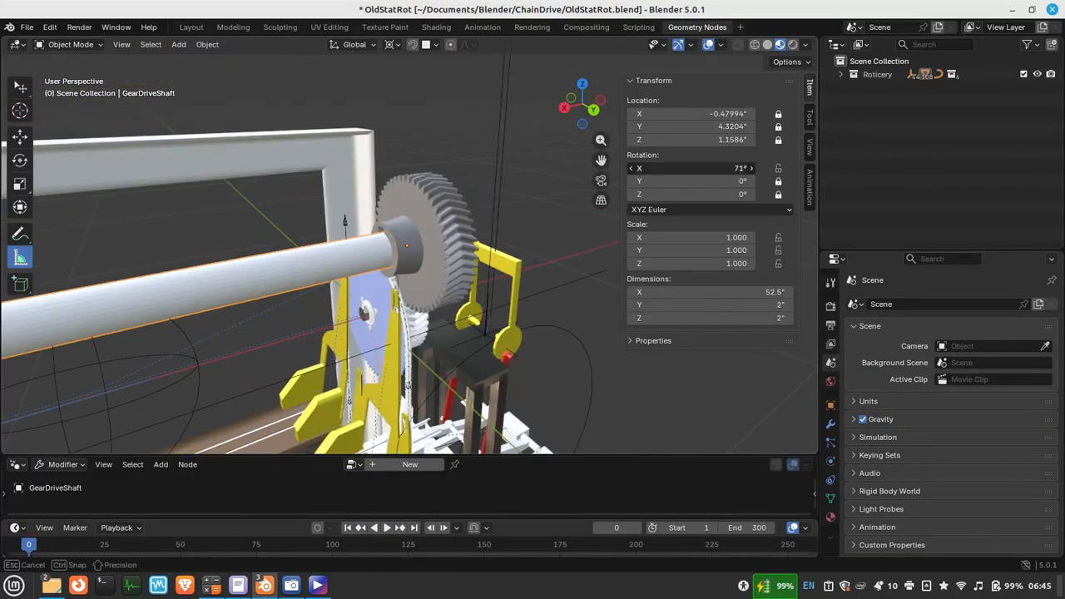
{"action": "left_click_drag", "start_coordinate": [690, 168], "coordinate": [782, 168]}
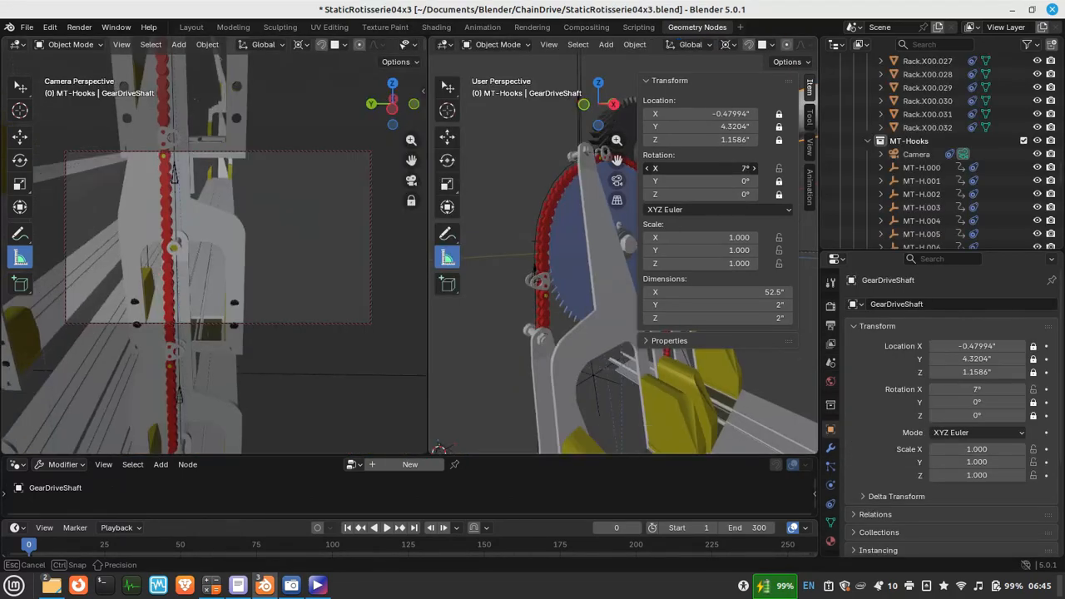
{"action": "left_click_drag", "start_coordinate": [699, 168], "coordinate": [779, 168]}
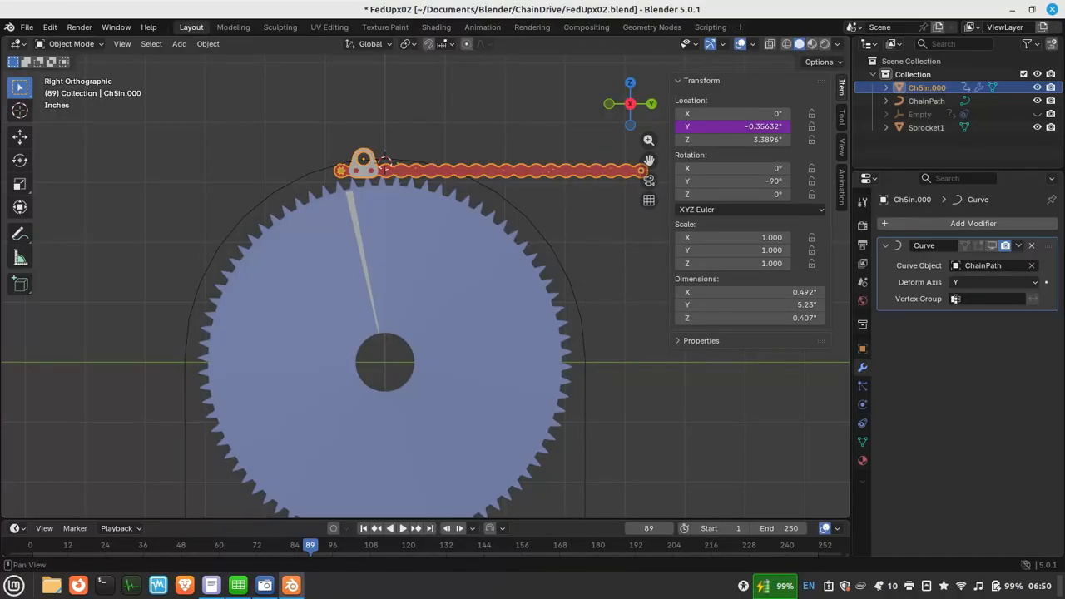
Rotate Sprocket1 about X to 13° in FedUpx02.blend
{"action": "left_click", "coordinate": [466, 291]}
{"action": "mouse_move", "coordinate": [748, 168]}
{"action": "left_mouse_down"}
{"action": "mouse_move", "coordinate": [788, 168]}
{"action": "mouse_move", "coordinate": [752, 168]}
{"action": "left_mouse_up"}
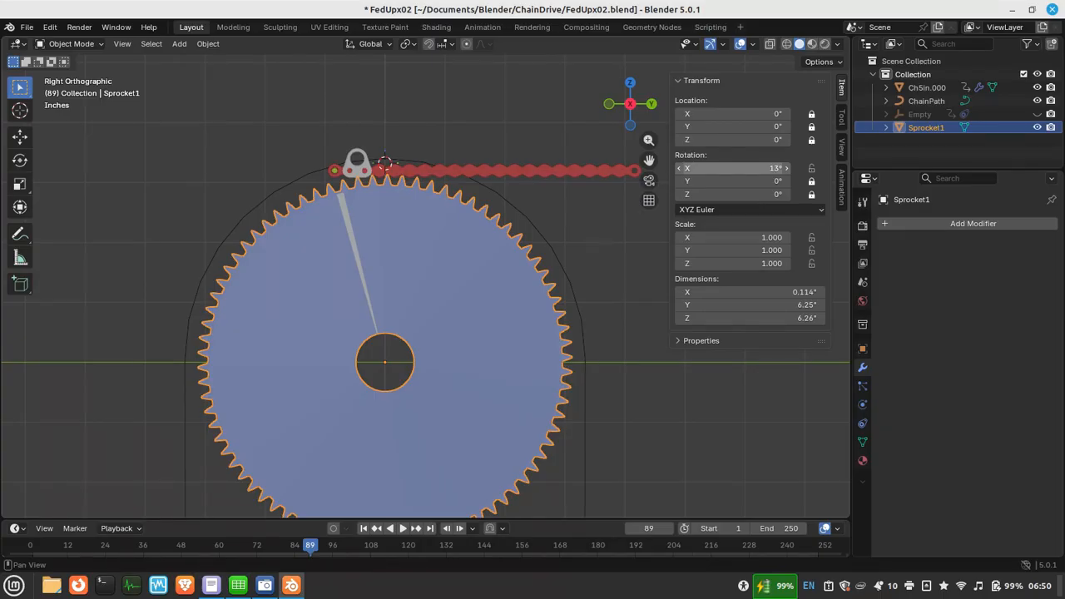
Switch to the LibreOffice Calc spreadsheet and review the rotation and chain position calculations on Sheet2
{"action": "key", "text": "alt+Tab"}
{"action": "key", "text": "alt+Tab"}
{"action": "key", "text": "alt+Tab"}
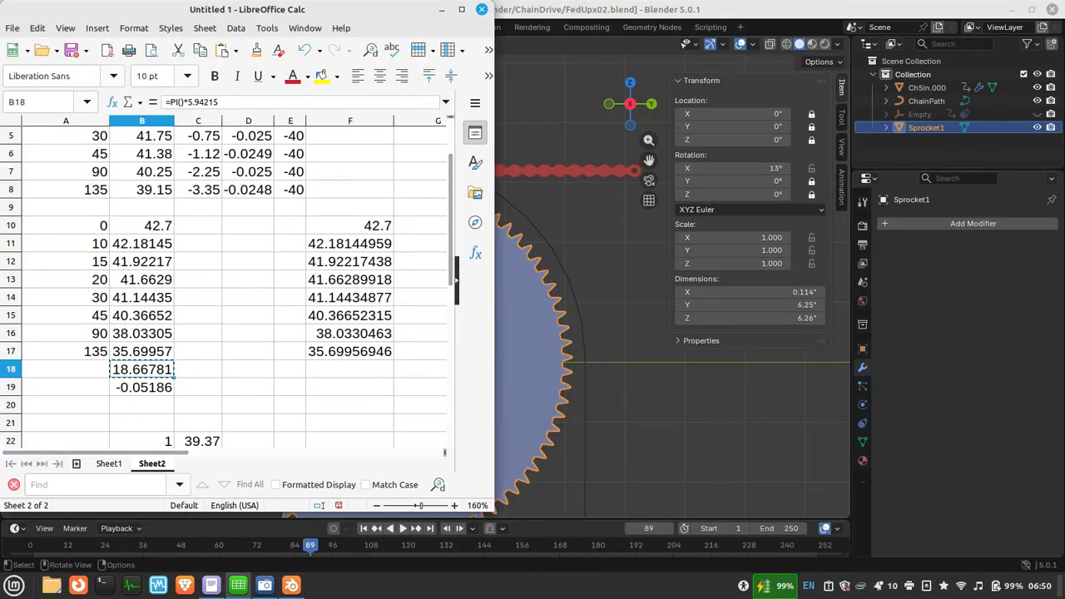
{"action": "scroll", "coordinate": [225, 283], "scroll_direction": "up", "scroll_amount": 2}
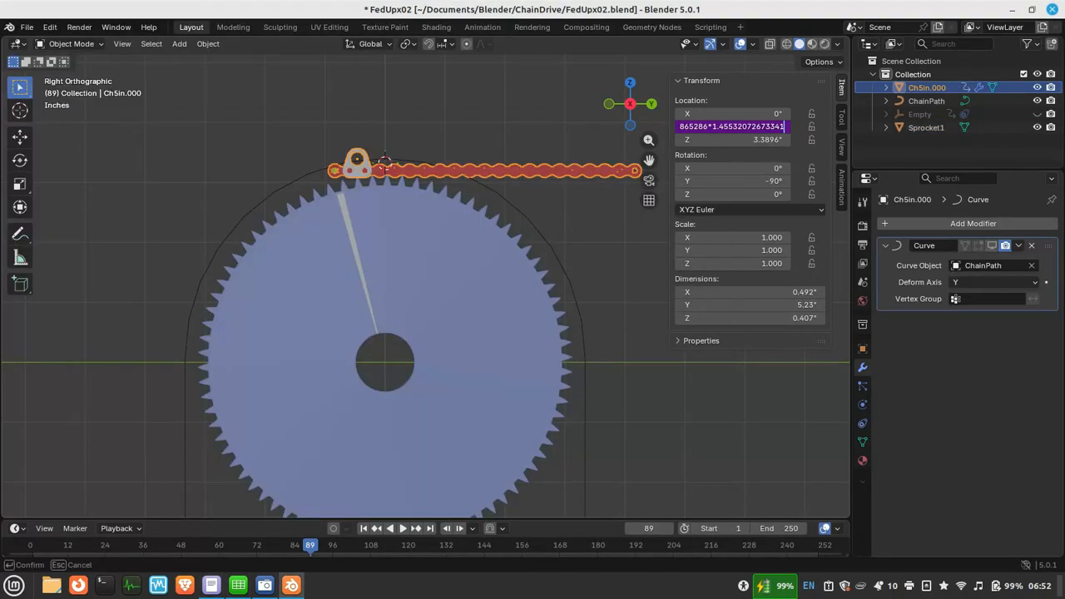
Apply the Ch5in.000 Y Location driver expression ending in *1.45532072673341 and rotate Sprocket1 about X to test it
{"action": "key", "text": "Return"}
{"action": "left_click", "coordinate": [499, 274]}
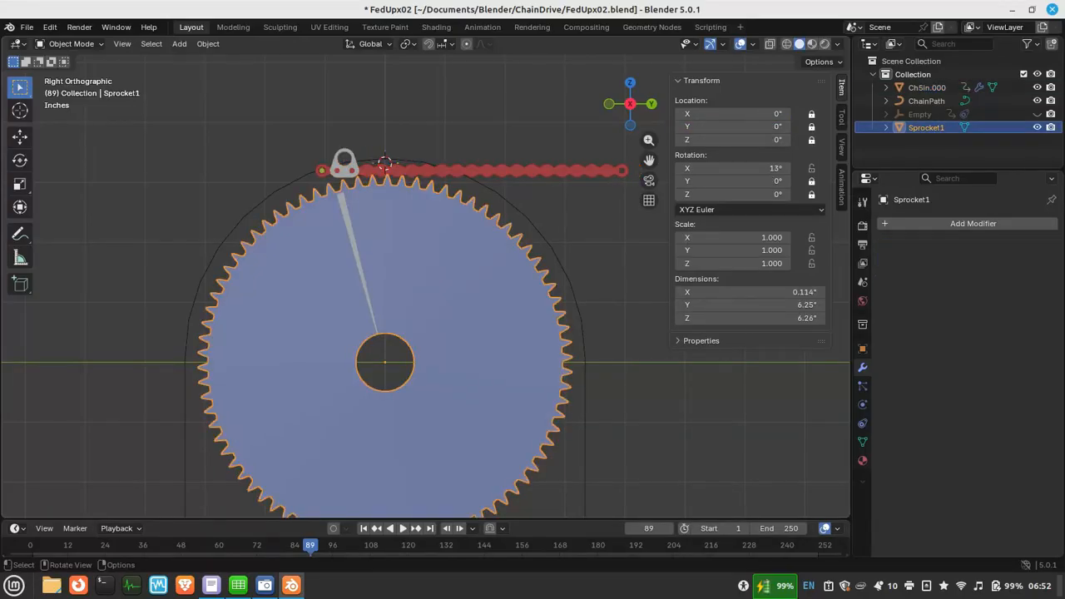
{"action": "mouse_move", "coordinate": [781, 168]}
{"action": "left_mouse_down"}
{"action": "mouse_move", "coordinate": [861, 168]}
{"action": "mouse_move", "coordinate": [787, 168]}
{"action": "left_mouse_up"}
Enable the viewport display of Ch5in.000's Curve modifier and set the chain's Y rotation and Z location to 0
{"action": "left_click", "coordinate": [926, 87]}
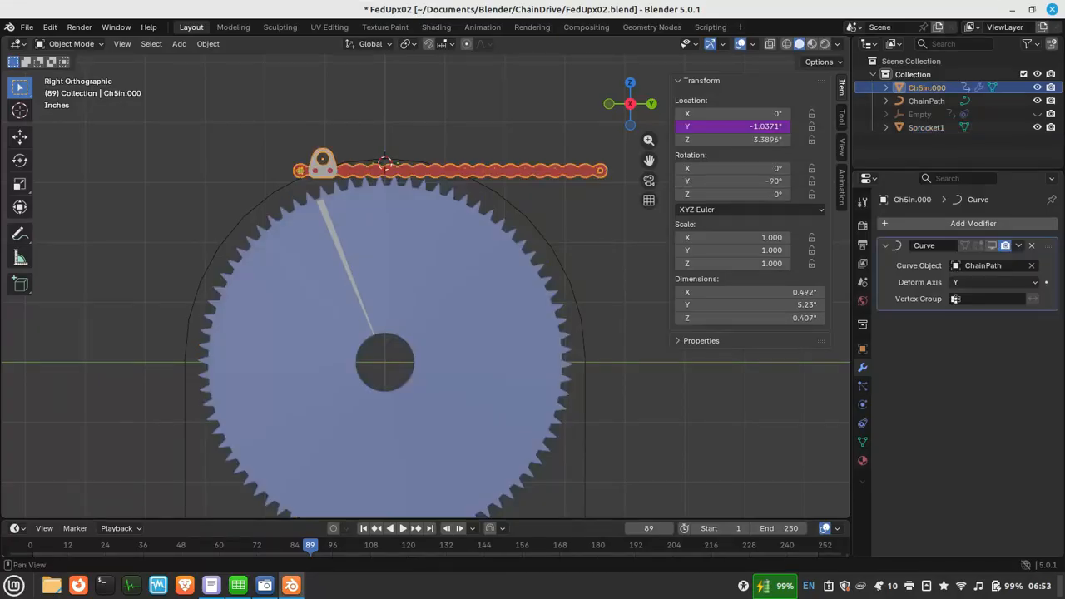
{"action": "left_click", "coordinate": [992, 245]}
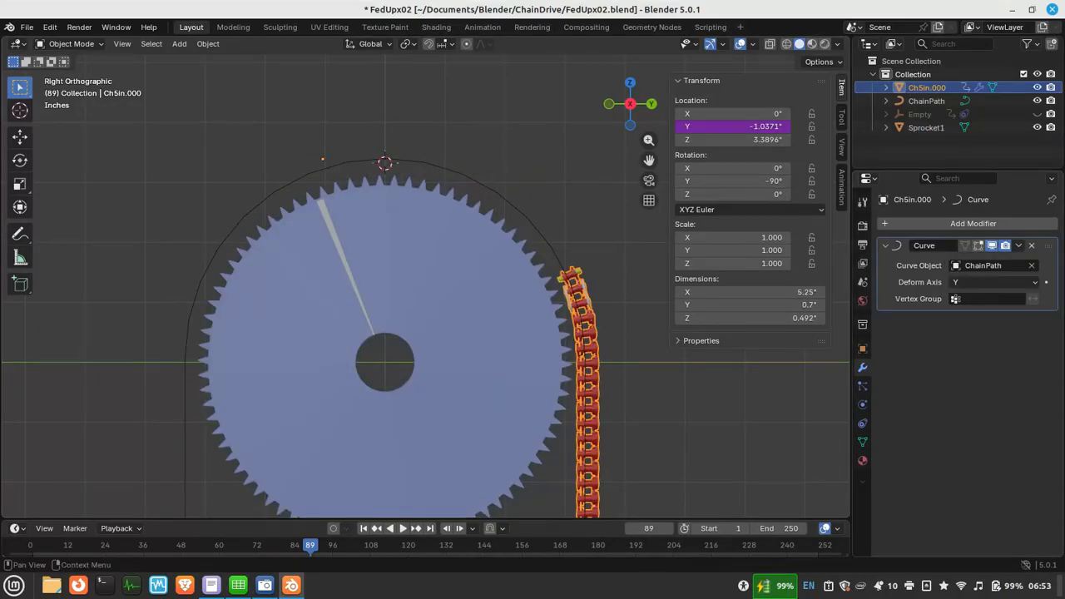
{"action": "left_click", "coordinate": [732, 181]}
{"action": "type", "text": "0"}
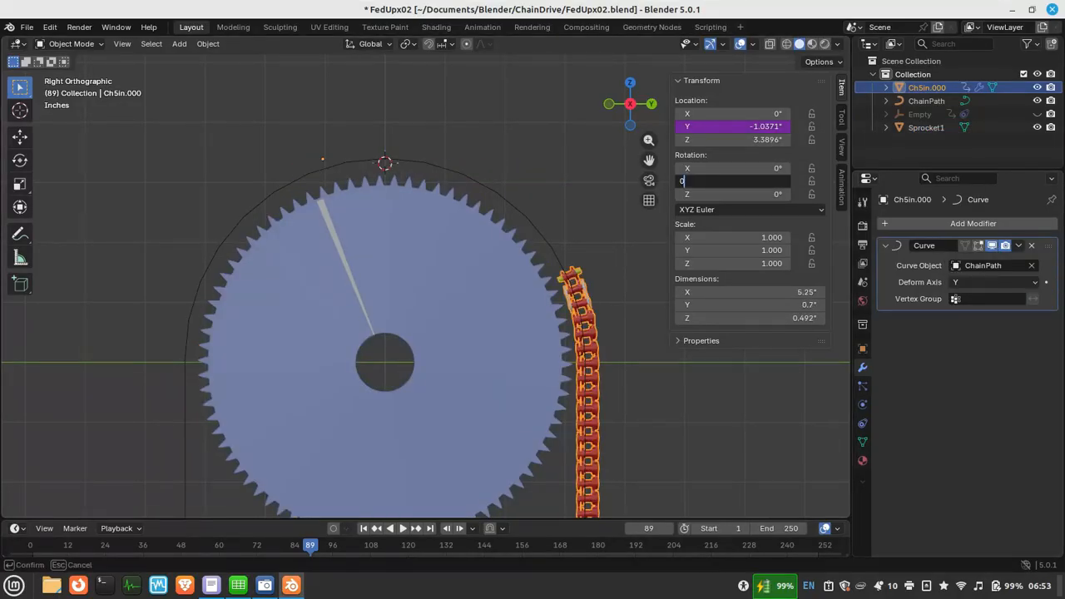
{"action": "key", "text": "Return"}
{"action": "left_click", "coordinate": [732, 139]}
{"action": "type", "text": "0"}
{"action": "key", "text": "Return"}
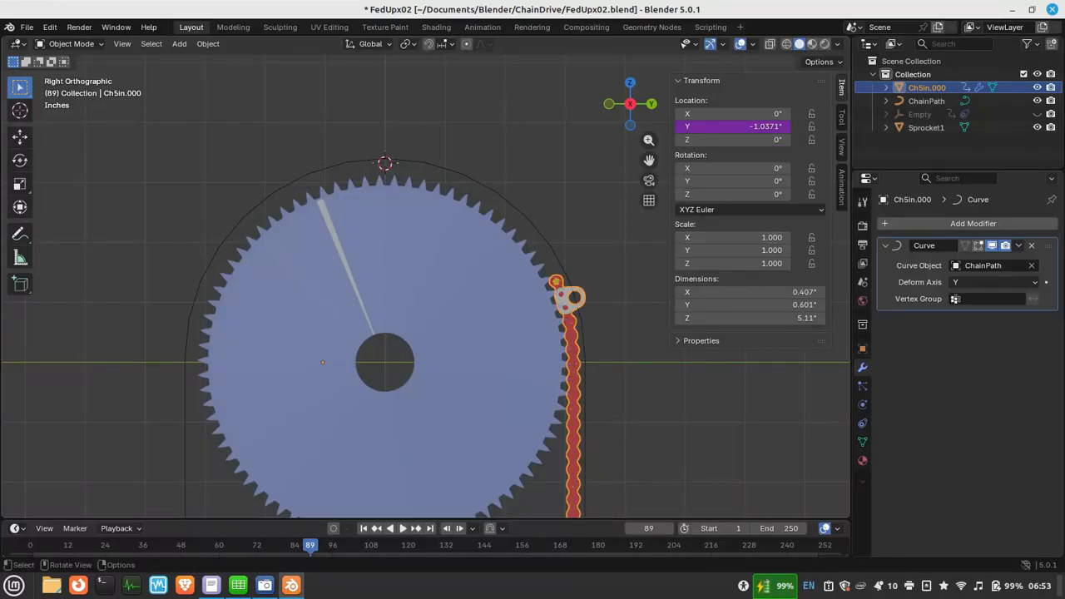
Rotate Sprocket1 about X to 89° and back to 58° to run the curved chain around it
{"action": "left_click", "coordinate": [499, 291]}
{"action": "left_click_drag", "start_coordinate": [749, 168], "coordinate": [785, 168]}
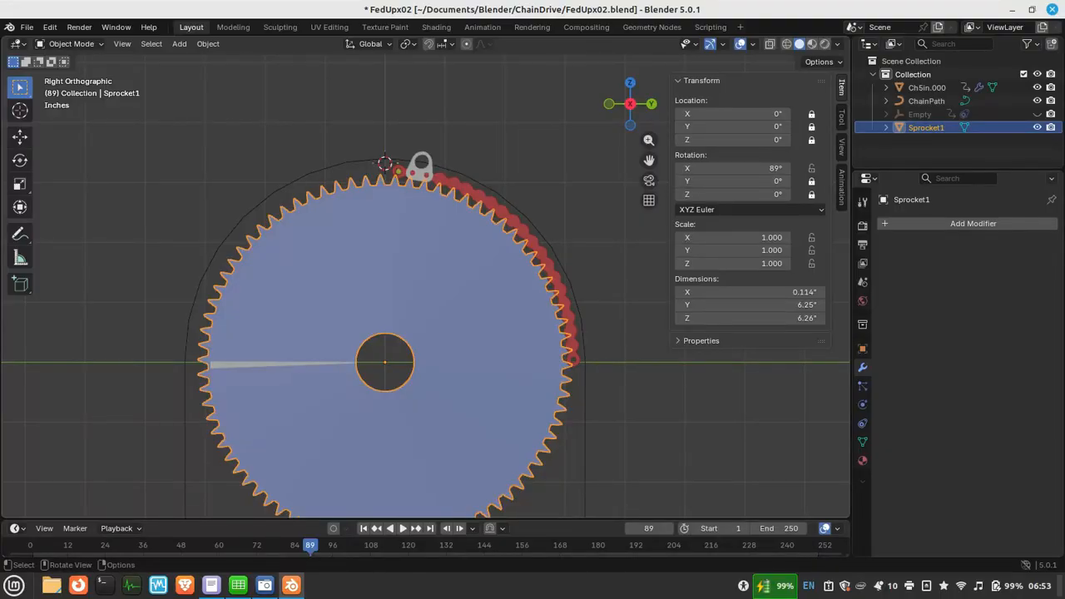
{"action": "left_click_drag", "start_coordinate": [749, 168], "coordinate": [724, 168]}
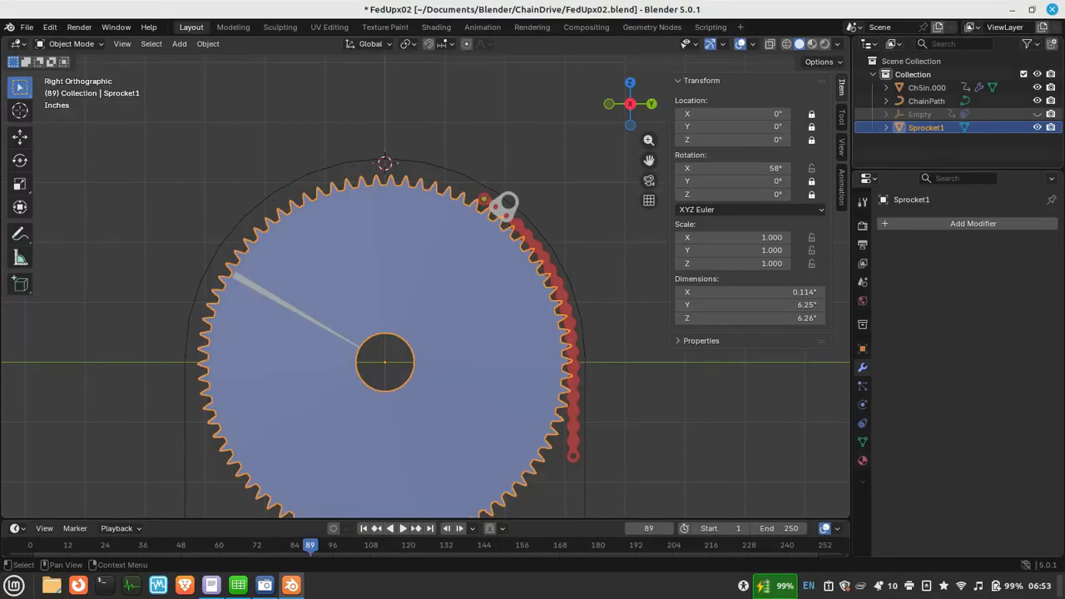
Show the hidden Empty in the viewport, compare its Y location with the chain's, and examine its Clamp To constraint
{"action": "left_click", "coordinate": [920, 114]}
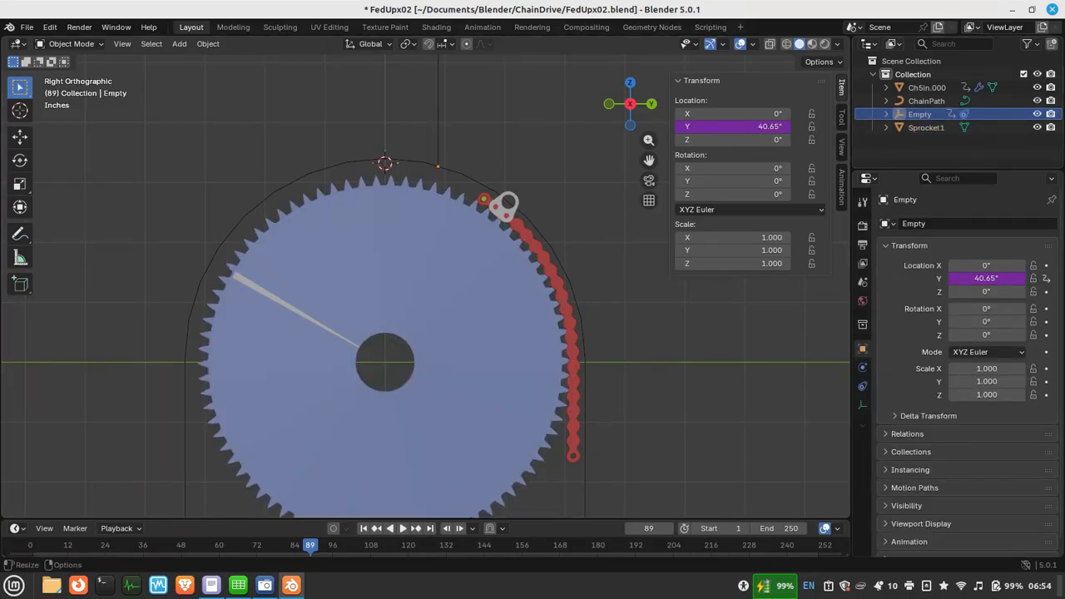
{"action": "left_click", "coordinate": [545, 266]}
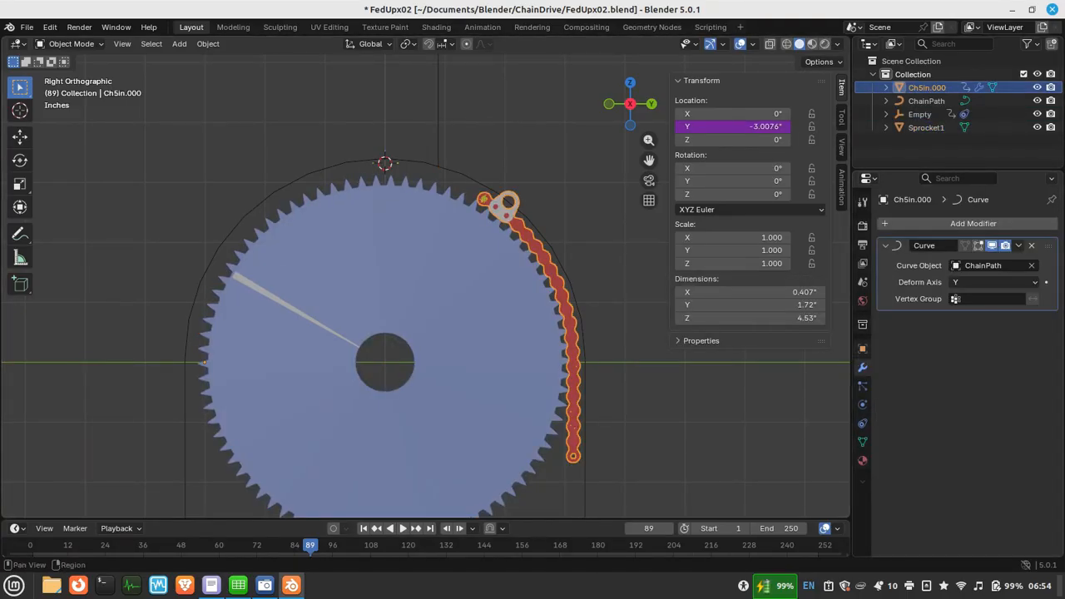
{"action": "left_click", "coordinate": [437, 125]}
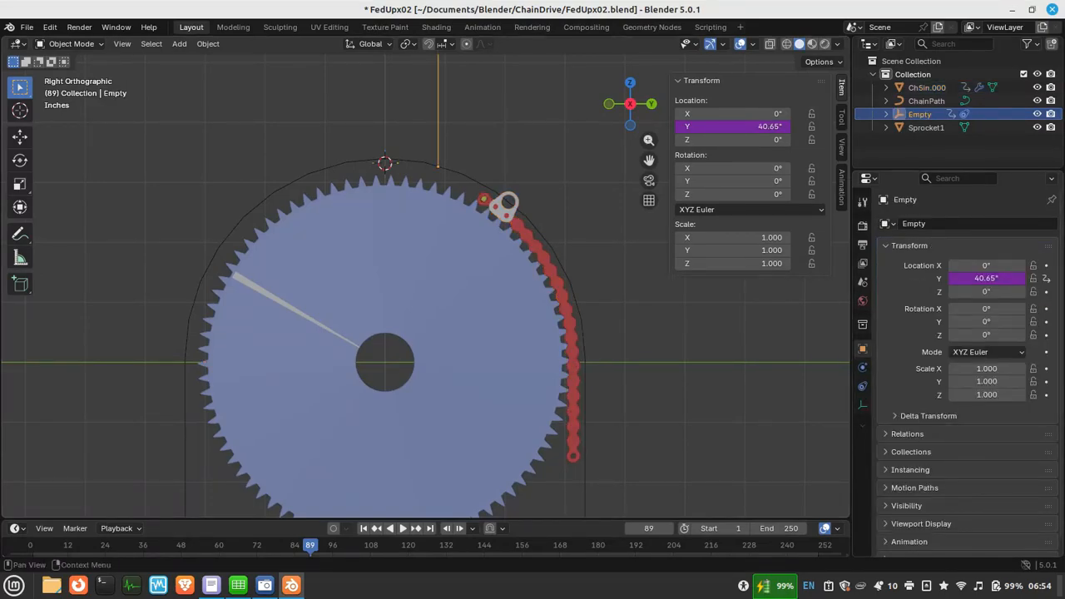
{"action": "left_click", "coordinate": [862, 386]}
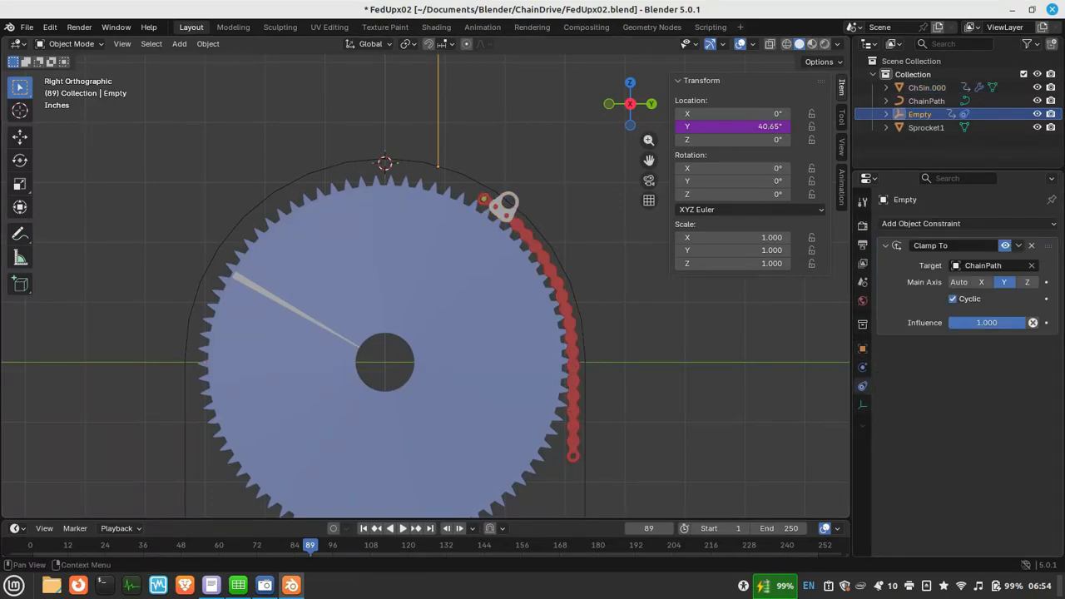
{"action": "left_click", "coordinate": [585, 391]}
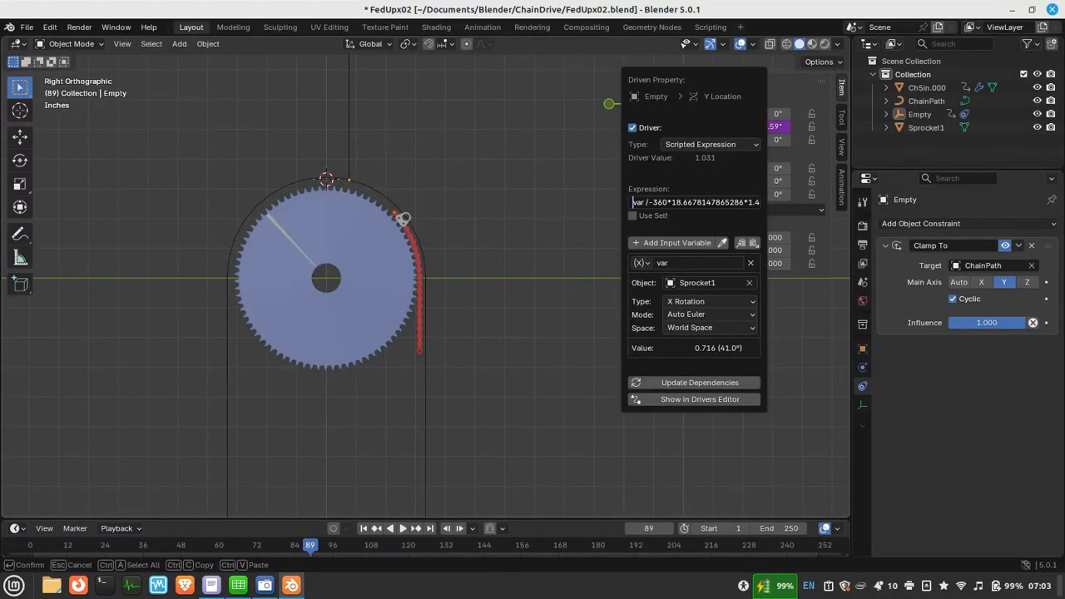
Remove the constant offset from the Empty's Y Location driver expression and check where the Empty sits along ChainPath
{"action": "key", "text": "Return"}
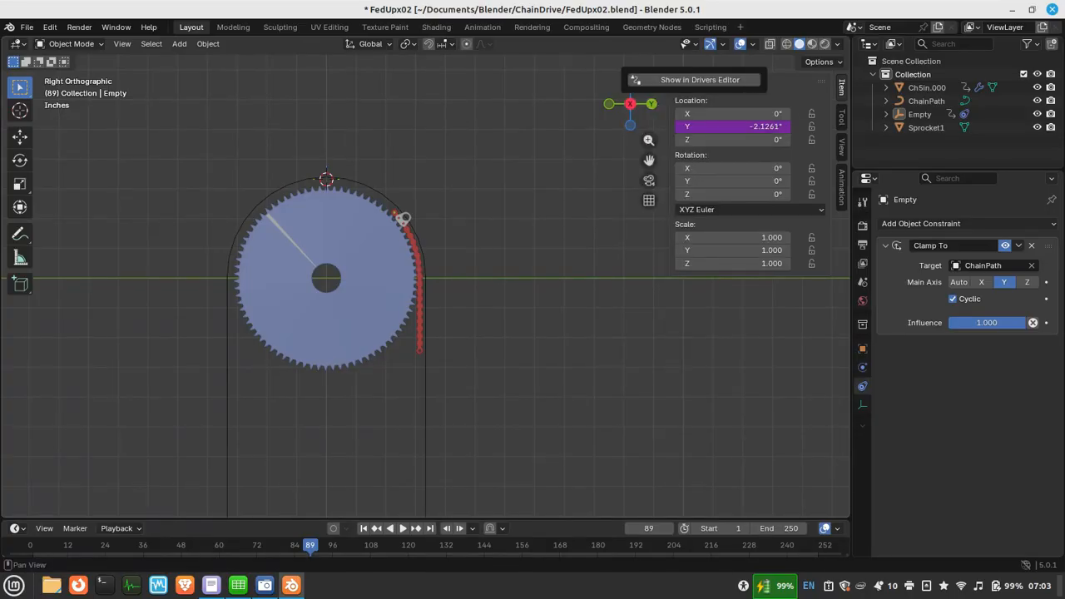
{"action": "scroll", "coordinate": [425, 278], "scroll_direction": "down", "scroll_amount": 11}
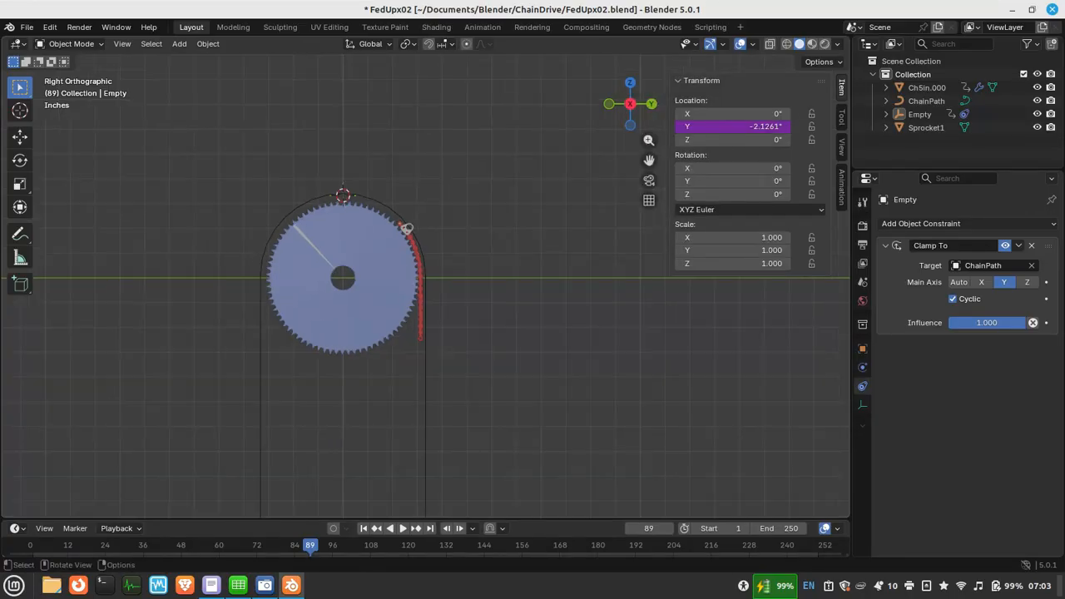
{"action": "middle_click_drag", "start_coordinate": [426, 278], "coordinate": [449, 238], "text": "shift"}
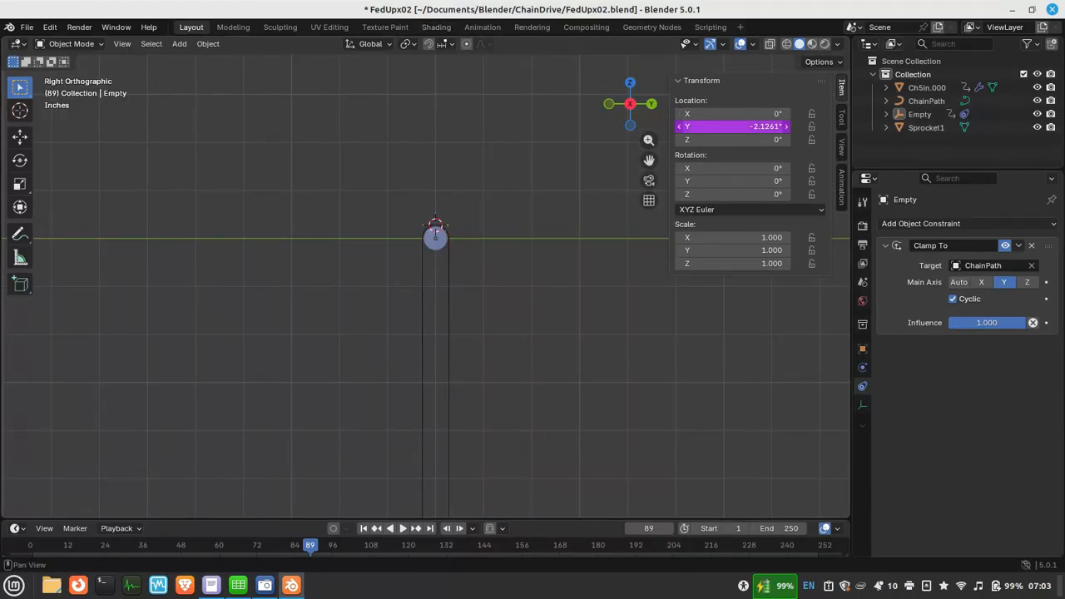
Append +1.085 to the Empty's Y Location driver expression
{"action": "key", "text": "ctrl+d"}
{"action": "left_click", "coordinate": [680, 198]}
{"action": "type", "text": "+1.085"}
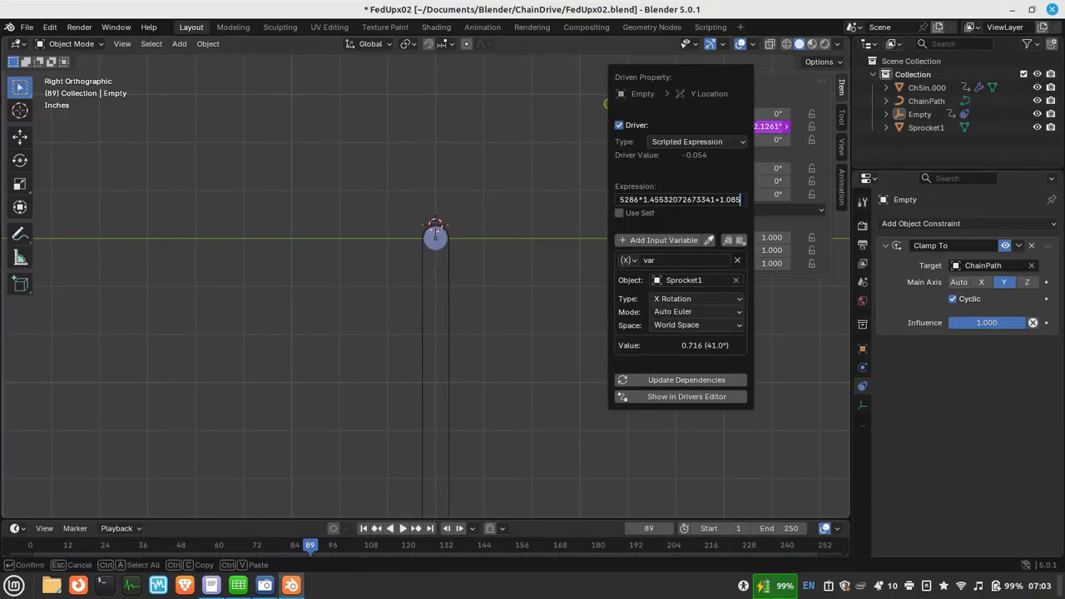
{"action": "key", "text": "Return"}
{"action": "scroll", "coordinate": [479, 315], "scroll_direction": "up", "scroll_amount": 8}
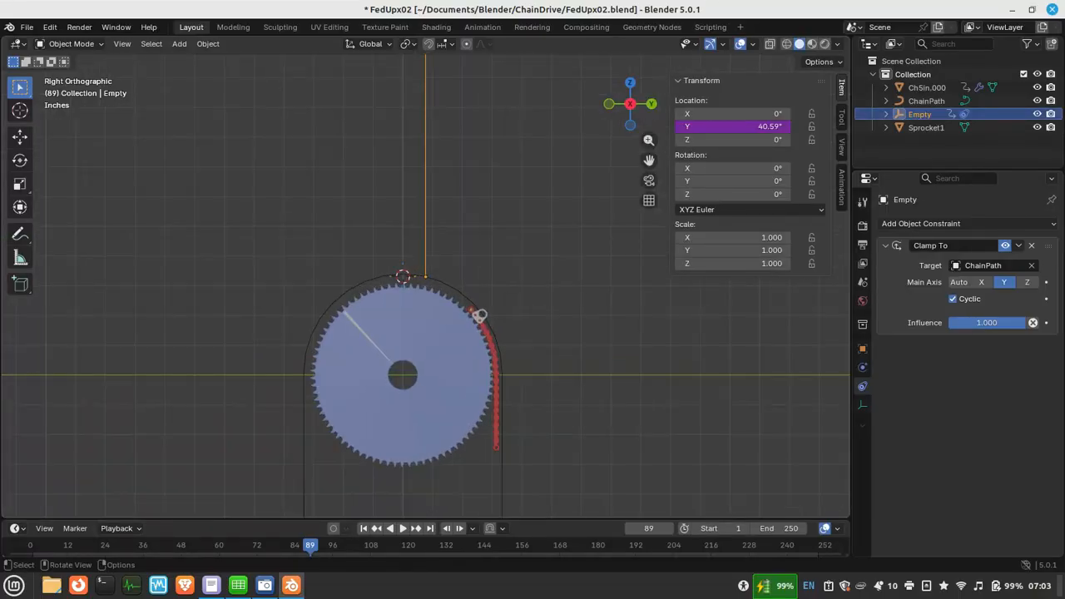
Rotate Sprocket1 about X to -8° and back to 31° to test the Empty's motion, and select the Empty
{"action": "left_click", "coordinate": [478, 316]}
{"action": "left_click_drag", "start_coordinate": [732, 168], "coordinate": [691, 168]}
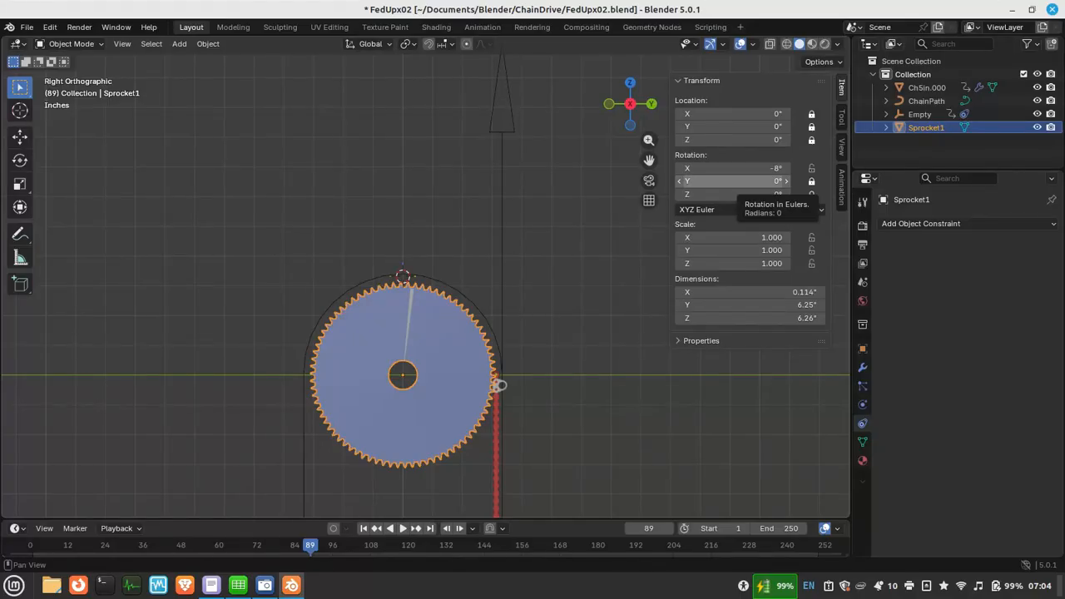
{"action": "left_click_drag", "start_coordinate": [724, 168], "coordinate": [754, 168]}
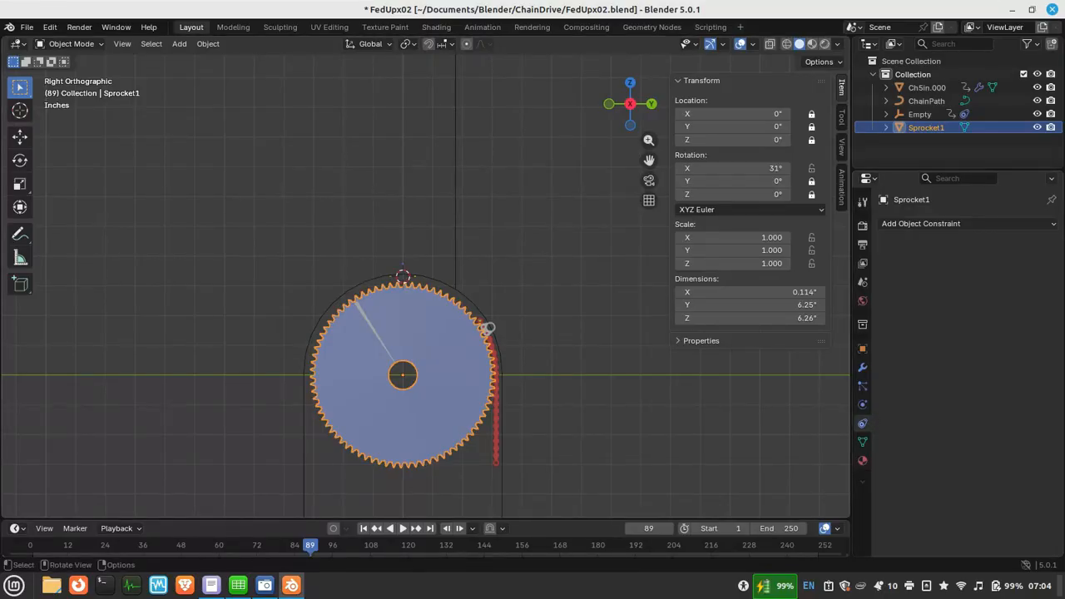
{"action": "left_click", "coordinate": [455, 288]}
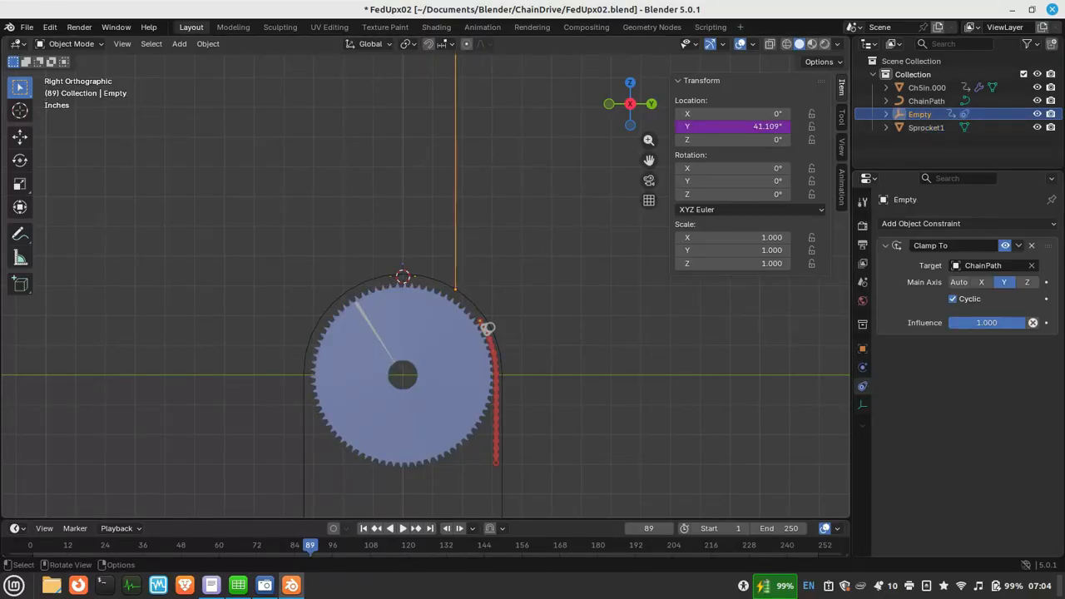